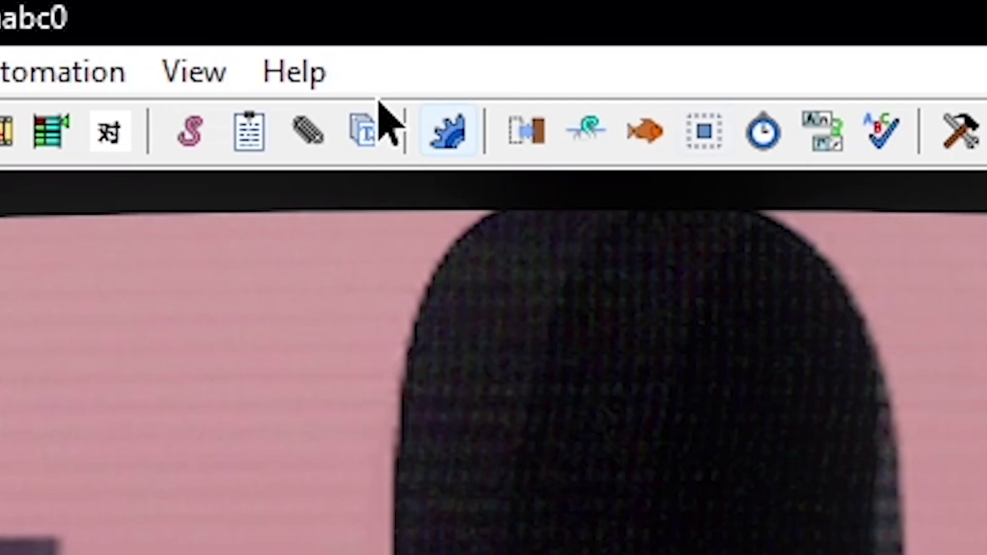
Show Aegisub's About box with the installed build version and move it aside
{"action": "left_click", "coordinate": [205, 17]}
{"action": "left_click", "coordinate": [385, 403]}
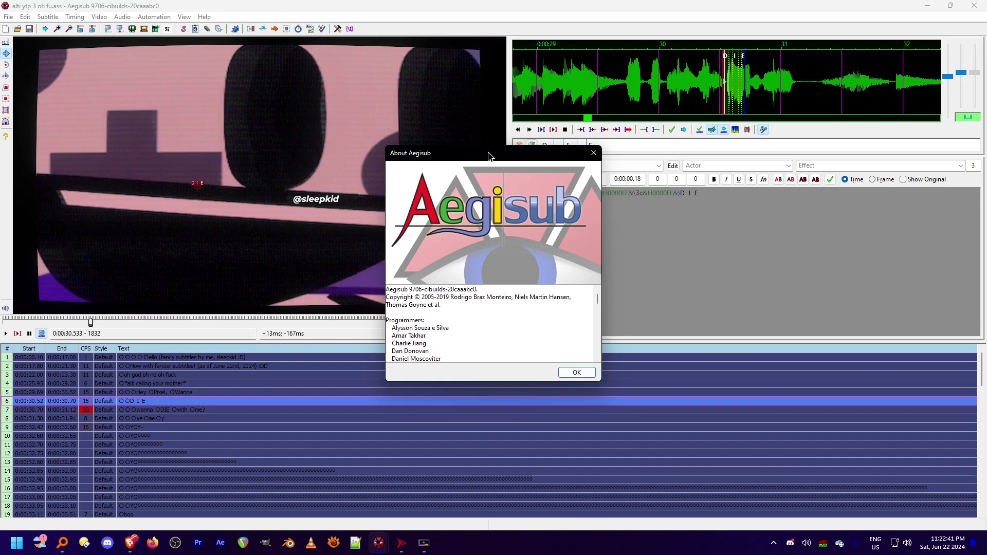
{"action": "left_click_drag", "start_coordinate": [488, 156], "coordinate": [571, 163]}
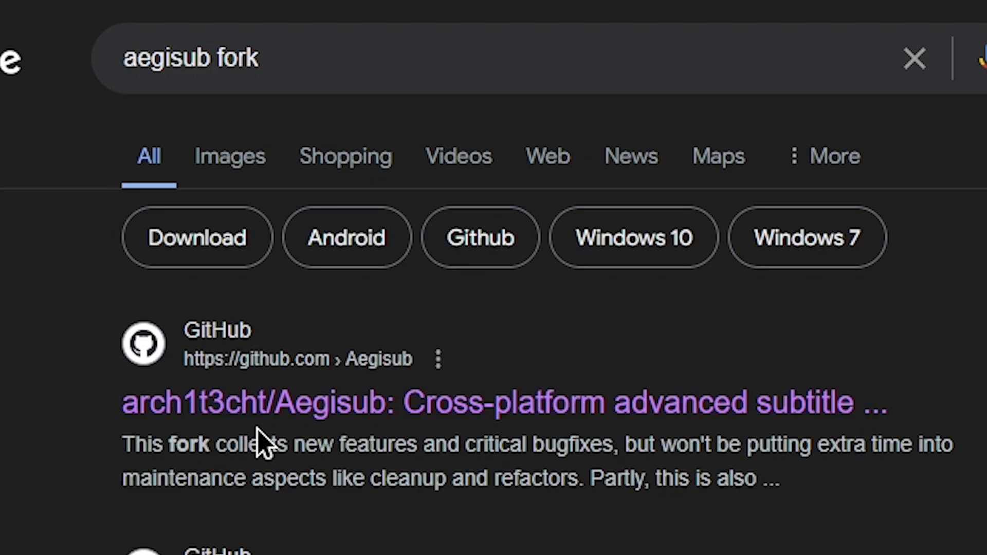
Highlight the title of the arch1t3cht/Aegisub fork search result
{"action": "left_click_drag", "start_coordinate": [117, 198], "coordinate": [375, 199]}
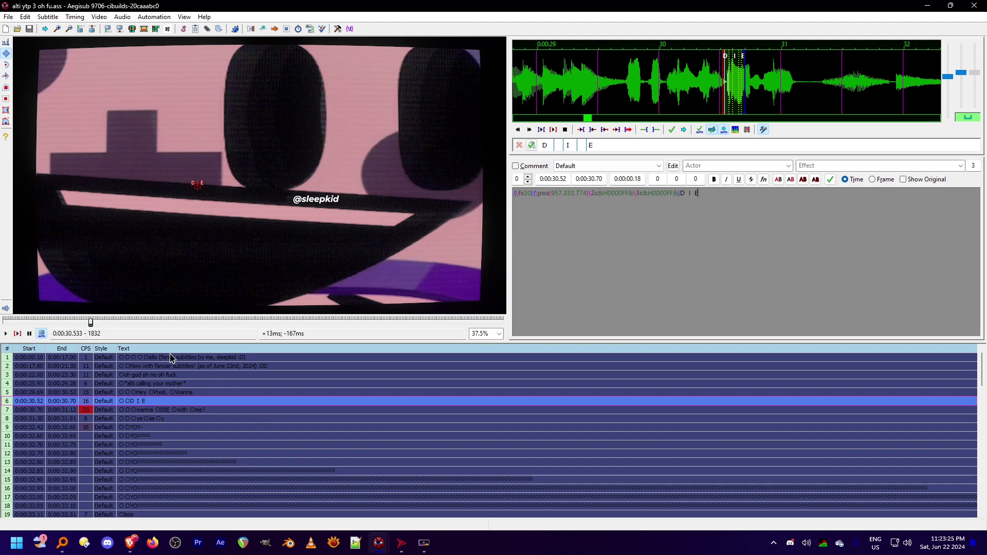
Play the warning line and the ytshake-tagged 'Now with fancier subtitles!' line
{"action": "left_click", "coordinate": [171, 357]}
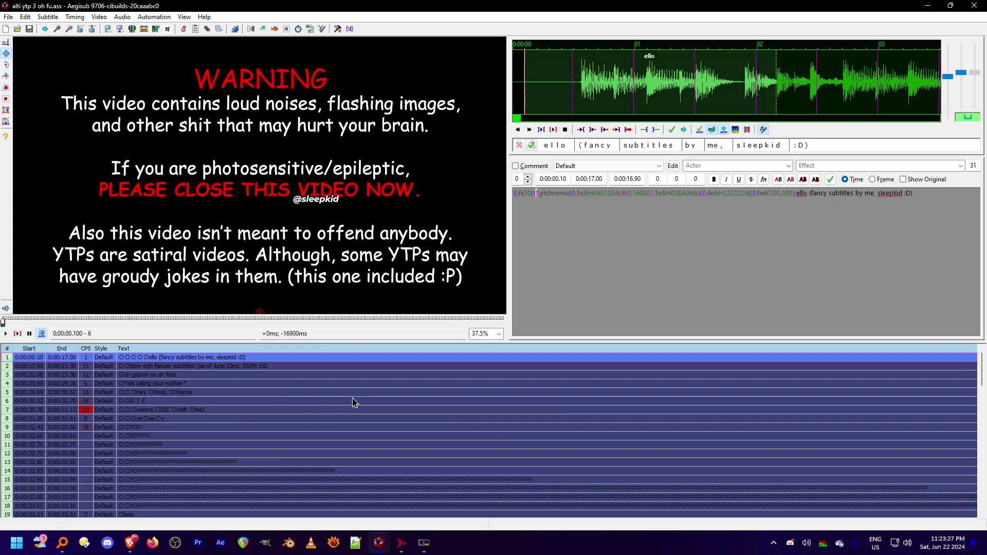
{"action": "left_click", "coordinate": [378, 374]}
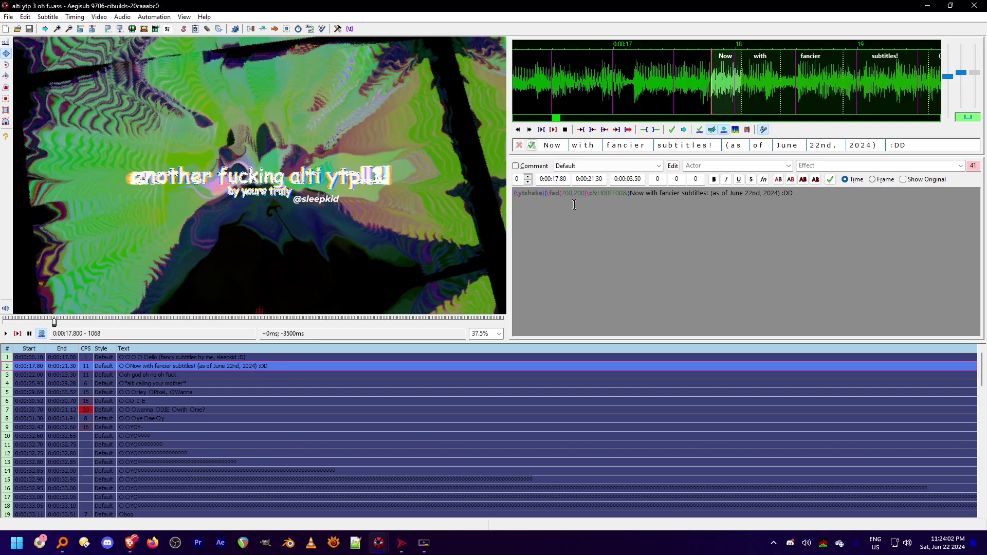
{"action": "left_click_drag", "start_coordinate": [545, 195], "coordinate": [489, 193]}
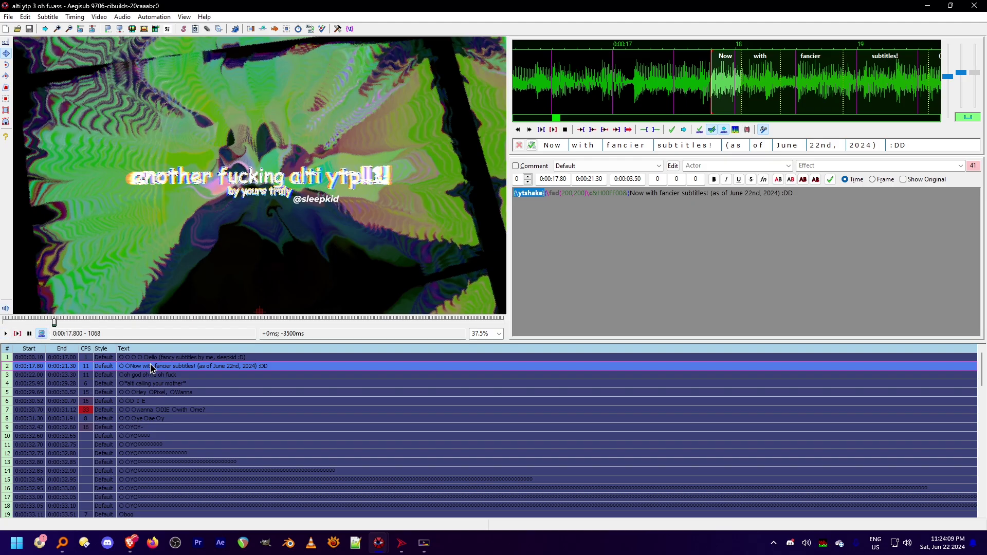
{"action": "left_click", "coordinate": [152, 369]}
{"action": "left_click", "coordinate": [5, 335]}
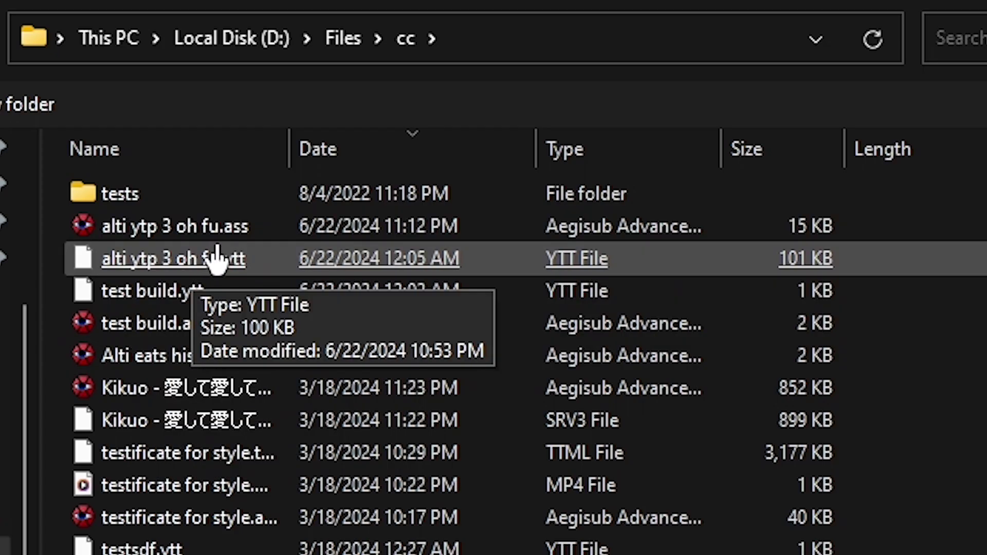
Upload alti ytp 3 oh fu.ass, note the parse error, and restart the upload
{"action": "double_click", "coordinate": [223, 231]}
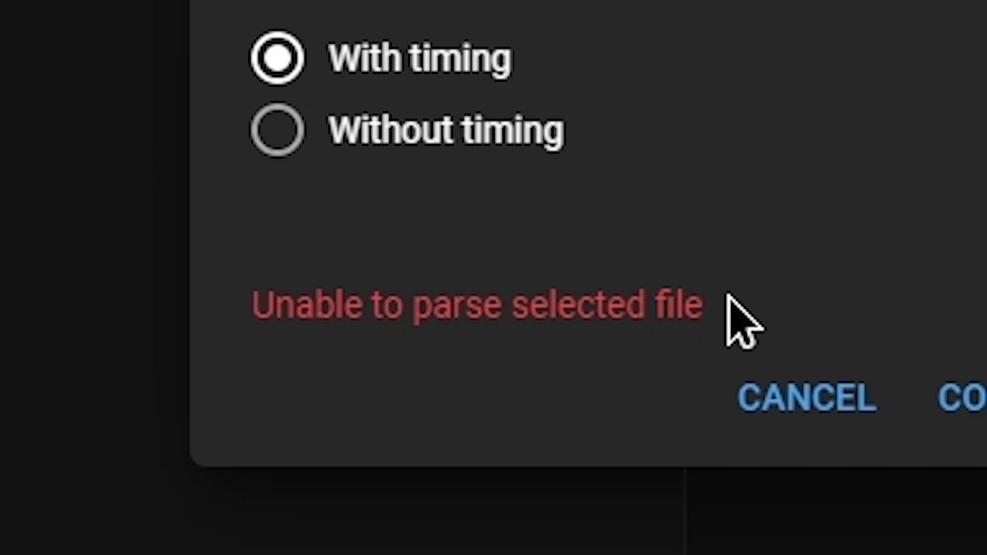
{"action": "left_click_drag", "start_coordinate": [729, 297], "coordinate": [231, 316]}
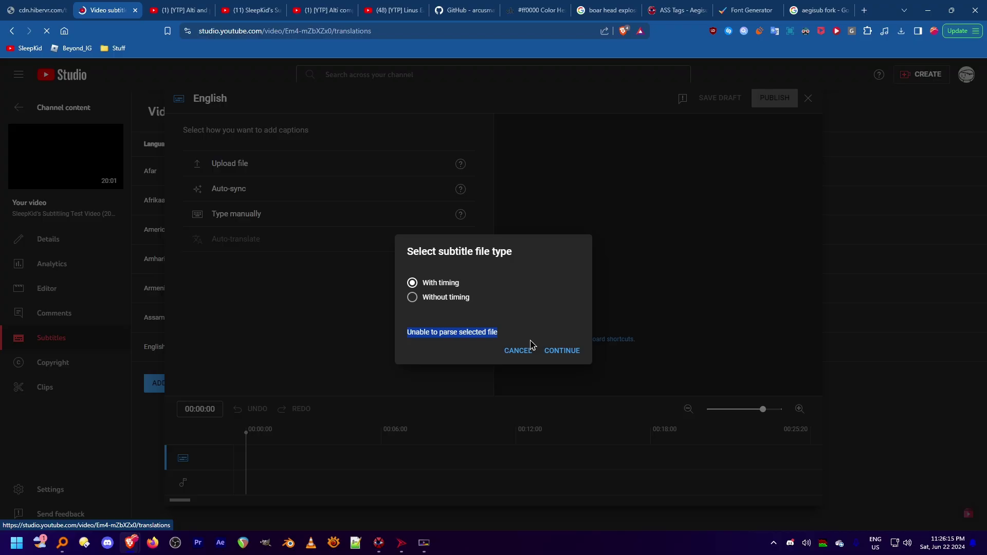
{"action": "left_click", "coordinate": [516, 351]}
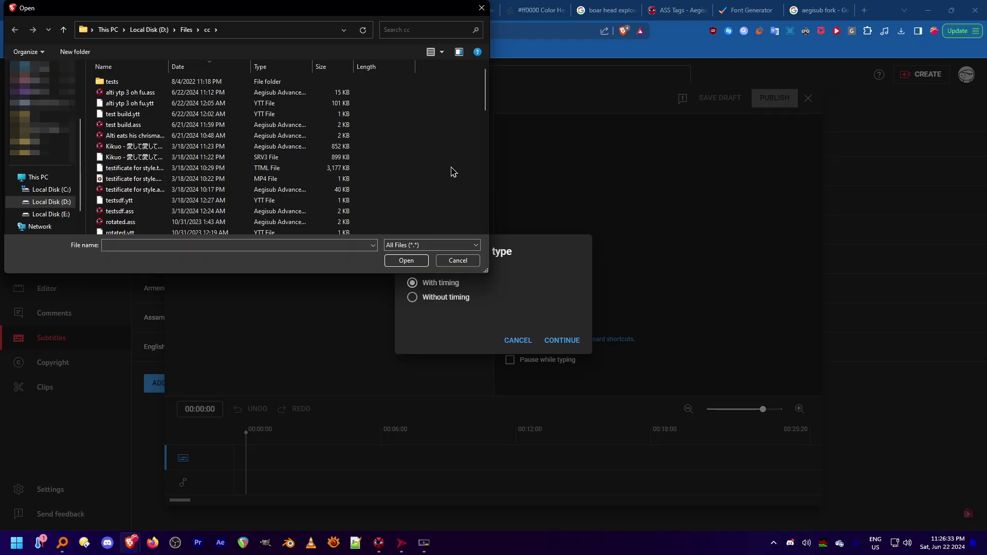
Go to the YTSubConverter GitHub page and select the repository name
{"action": "left_click", "coordinate": [457, 259]}
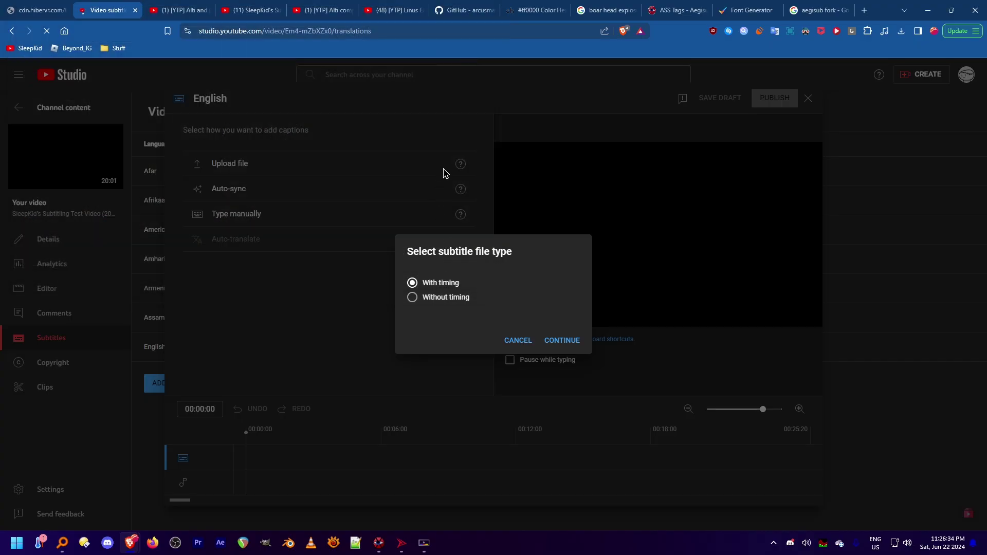
{"action": "left_click", "coordinate": [457, 6]}
{"action": "left_click_drag", "start_coordinate": [339, 31], "coordinate": [288, 31]}
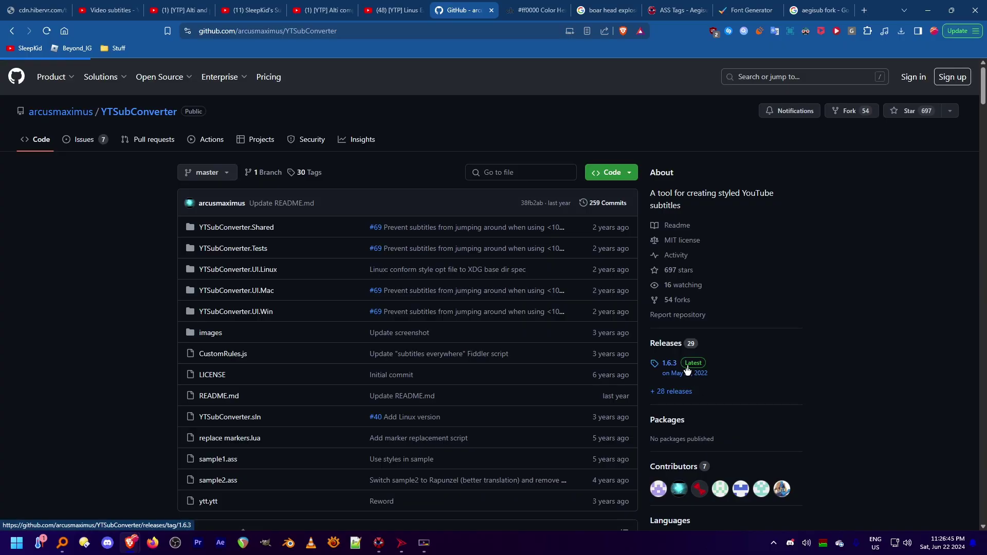
View the YTSubConverter 1.6.3 Latest release page, then show the cc folder
{"action": "left_click", "coordinate": [675, 369]}
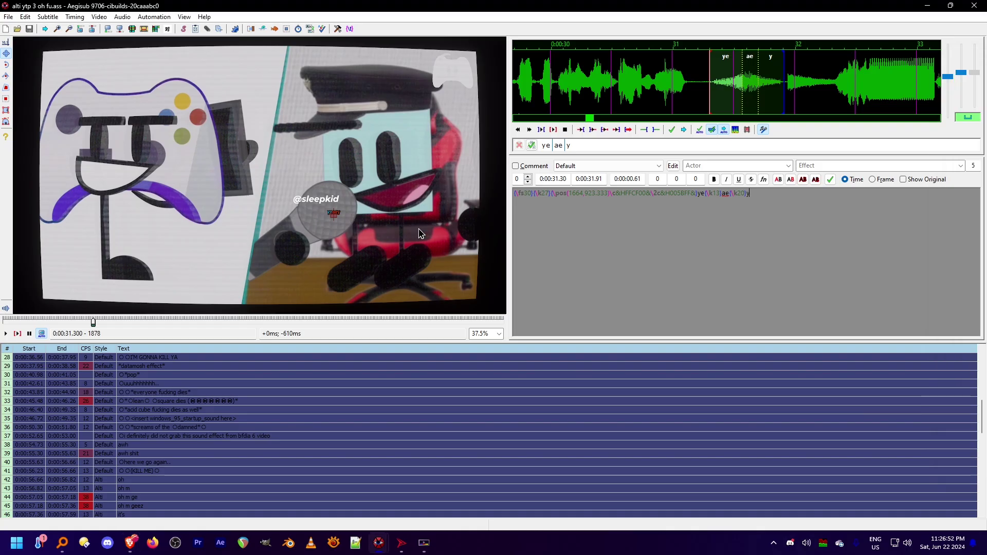
{"action": "left_click", "coordinate": [84, 542]}
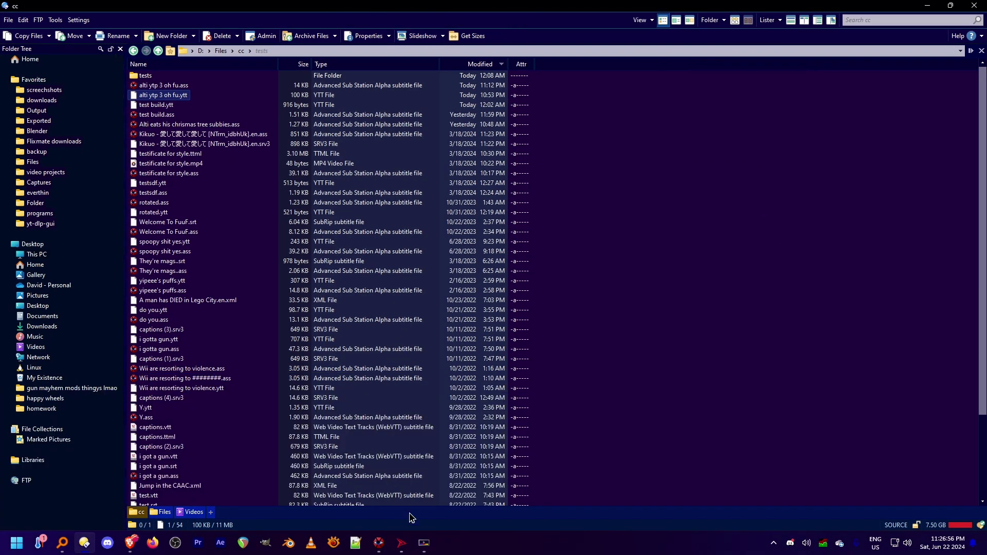
Convert alti ytp 3 oh fu.ass to YTT in YTSubConverter and collapse Style options
{"action": "left_click", "coordinate": [423, 542]}
{"action": "left_click_drag", "start_coordinate": [586, 291], "coordinate": [316, 233]}
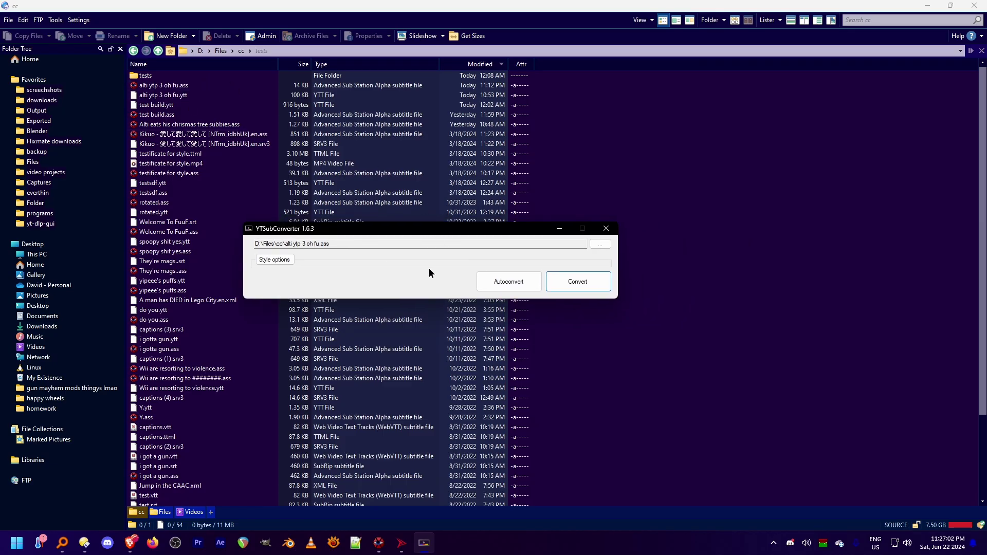
{"action": "left_click_drag", "start_coordinate": [389, 230], "coordinate": [361, 229]}
{"action": "left_click_drag", "start_coordinate": [165, 86], "coordinate": [357, 270]}
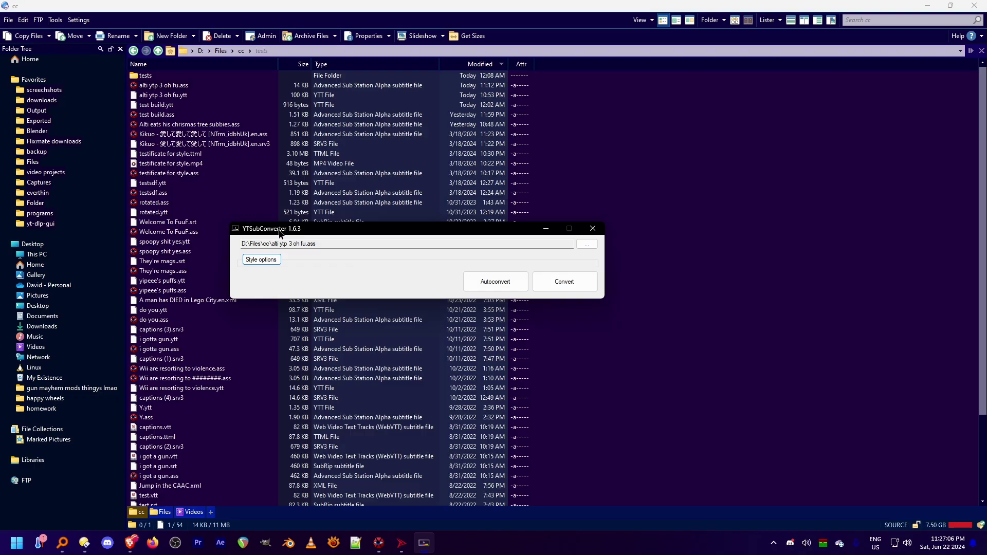
{"action": "left_click", "coordinate": [566, 287]}
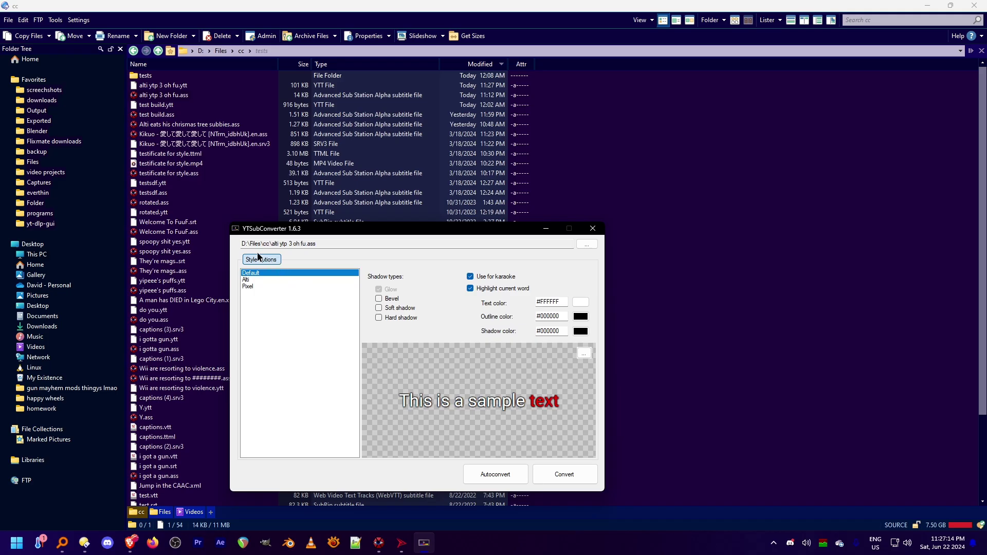
{"action": "left_click", "coordinate": [260, 259]}
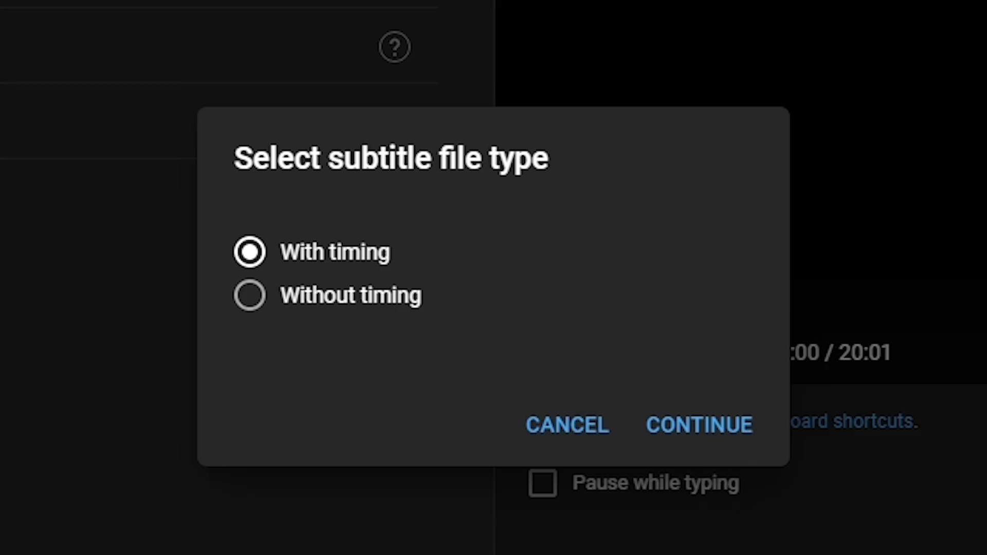
Upload alti ytp 3 oh fu.ytt as a 'With timing' subtitle file
{"action": "left_click", "coordinate": [716, 419]}
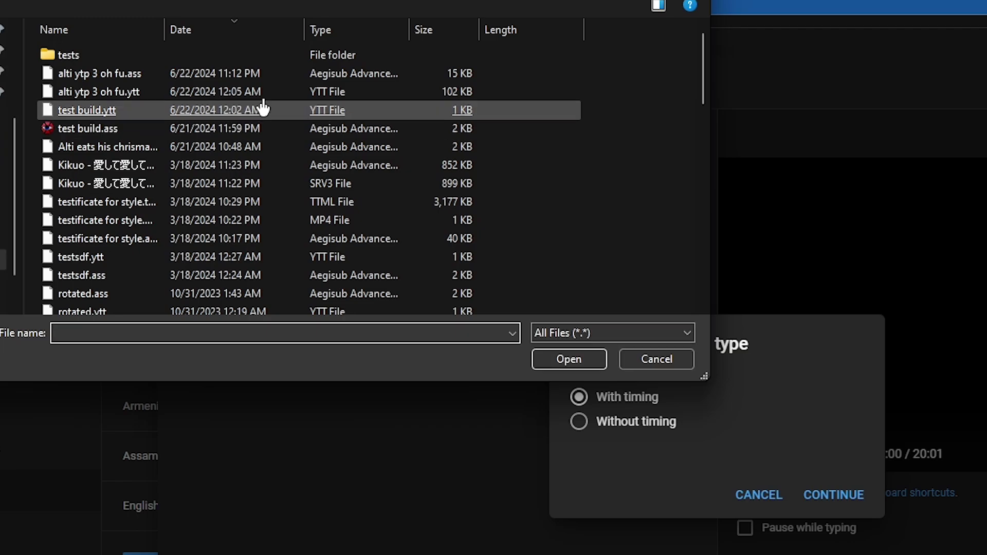
{"action": "left_click", "coordinate": [128, 91]}
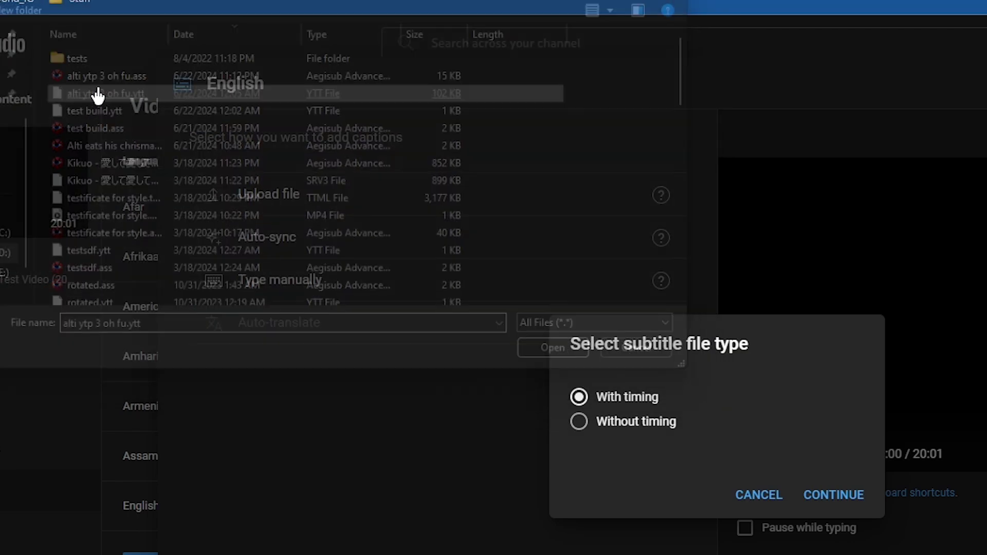
{"action": "double_click", "coordinate": [96, 91]}
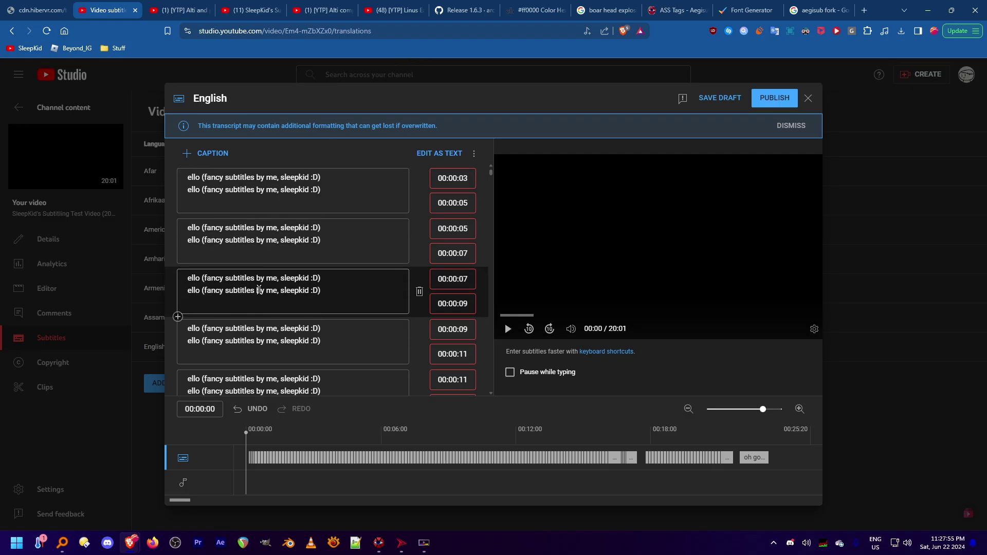
{"action": "scroll", "coordinate": [270, 289], "scroll_direction": "down", "scroll_amount": 10}
{"action": "scroll", "coordinate": [269, 288], "scroll_direction": "down", "scroll_amount": 10}
{"action": "scroll", "coordinate": [267, 287], "scroll_direction": "down", "scroll_amount": 5}
{"action": "scroll", "coordinate": [266, 288], "scroll_direction": "down", "scroll_amount": 10}
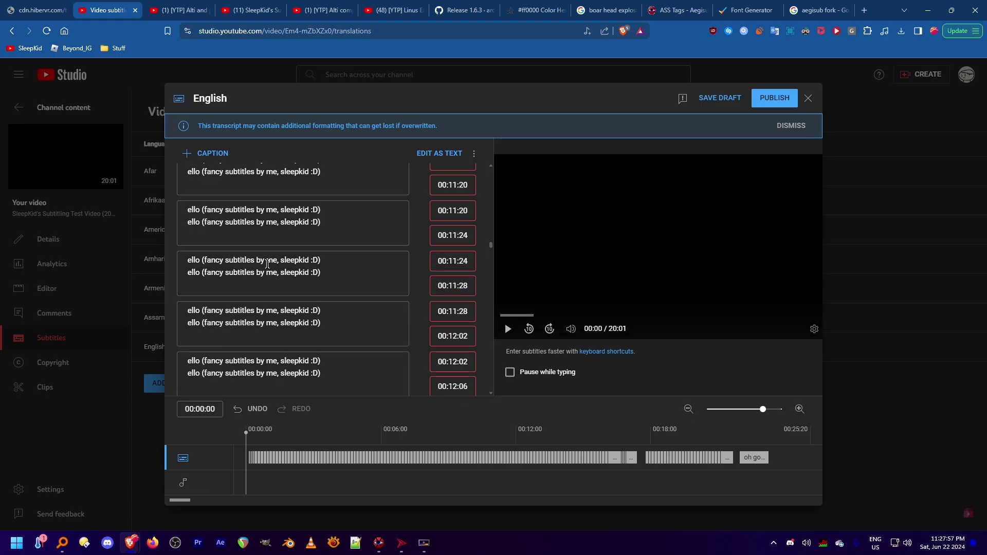
{"action": "scroll", "coordinate": [266, 288], "scroll_direction": "down", "scroll_amount": 10}
{"action": "scroll", "coordinate": [271, 270], "scroll_direction": "down", "scroll_amount": 10}
{"action": "scroll", "coordinate": [271, 263], "scroll_direction": "down", "scroll_amount": 10}
{"action": "scroll", "coordinate": [376, 243], "scroll_direction": "up", "scroll_amount": 10}
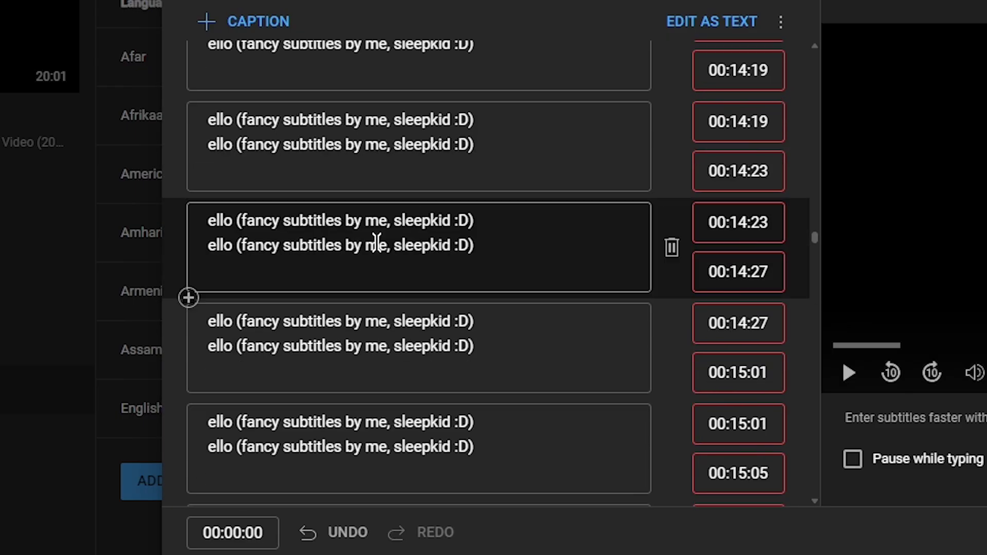
{"action": "scroll", "coordinate": [362, 215], "scroll_direction": "up", "scroll_amount": 10}
{"action": "scroll", "coordinate": [360, 215], "scroll_direction": "up", "scroll_amount": 10}
{"action": "scroll", "coordinate": [359, 216], "scroll_direction": "up", "scroll_amount": 5}
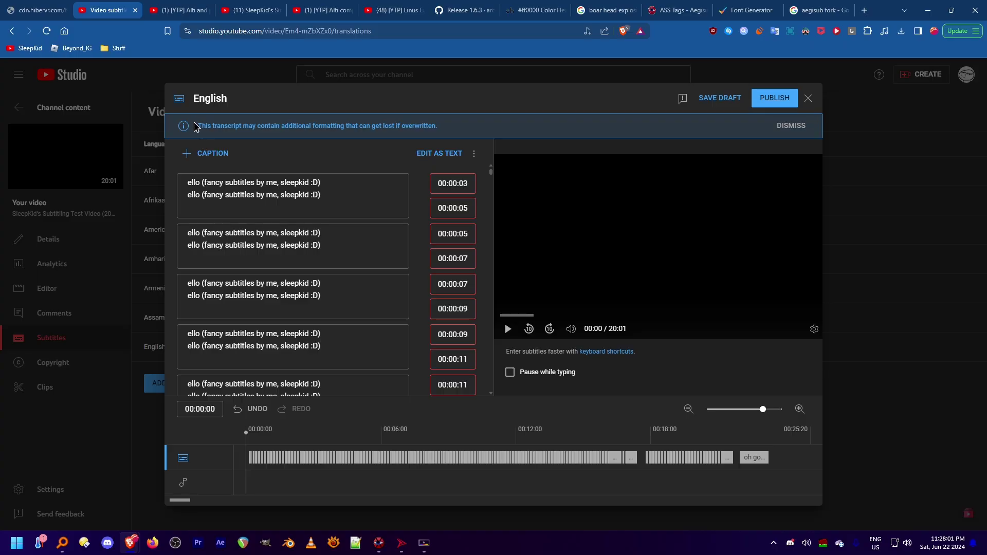
Compare the formatting warning with the Aegisub project, then publish the English subtitles
{"action": "left_click_drag", "start_coordinate": [200, 124], "coordinate": [433, 127]}
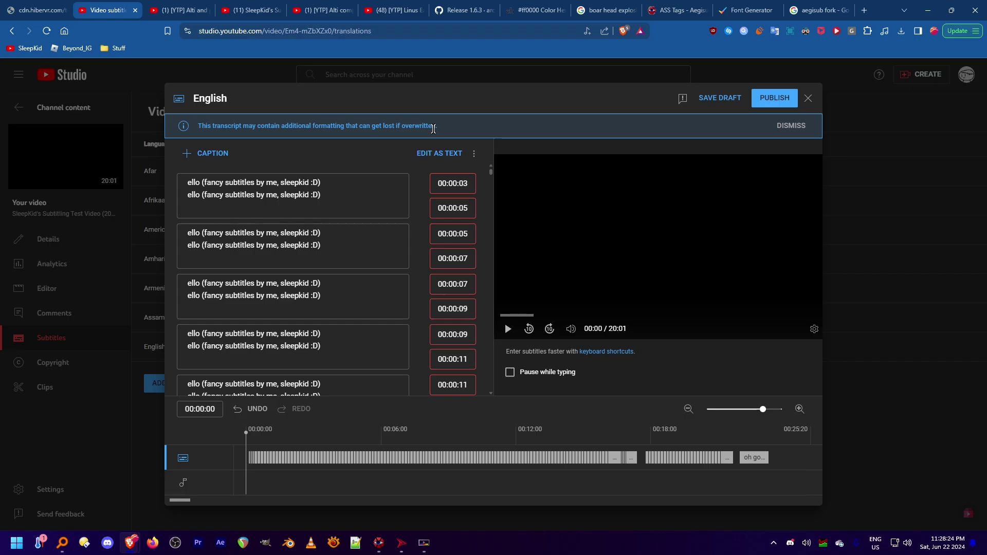
{"action": "mouse_move", "coordinate": [401, 543]}
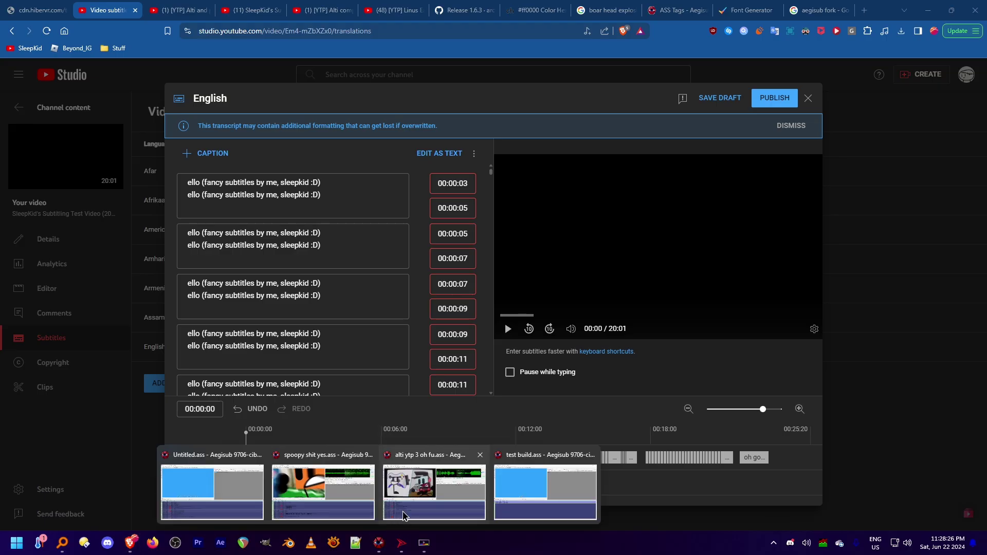
{"action": "left_click", "coordinate": [438, 483]}
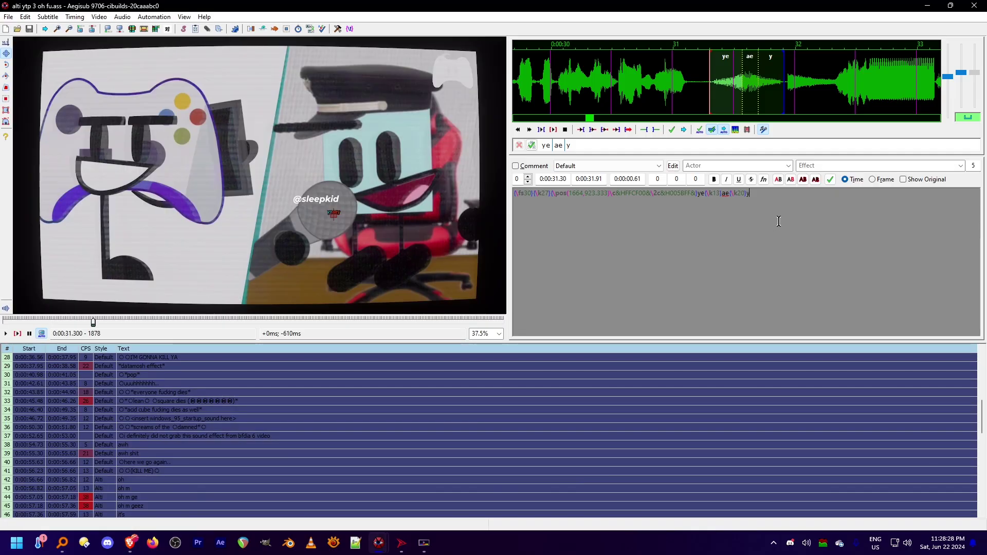
{"action": "mouse_move", "coordinate": [130, 543]}
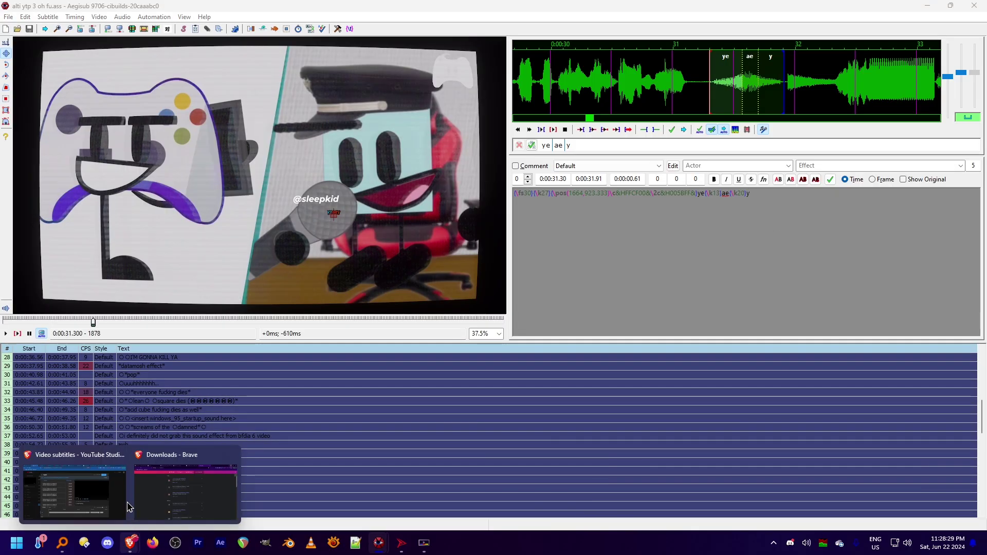
{"action": "left_click", "coordinate": [74, 485]}
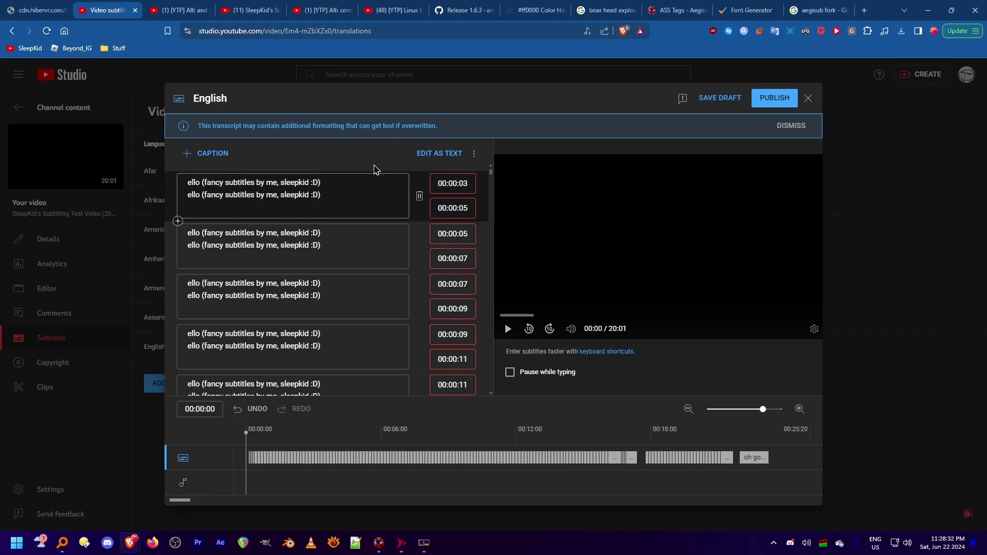
{"action": "mouse_move", "coordinate": [377, 544]}
{"action": "left_click", "coordinate": [426, 490]}
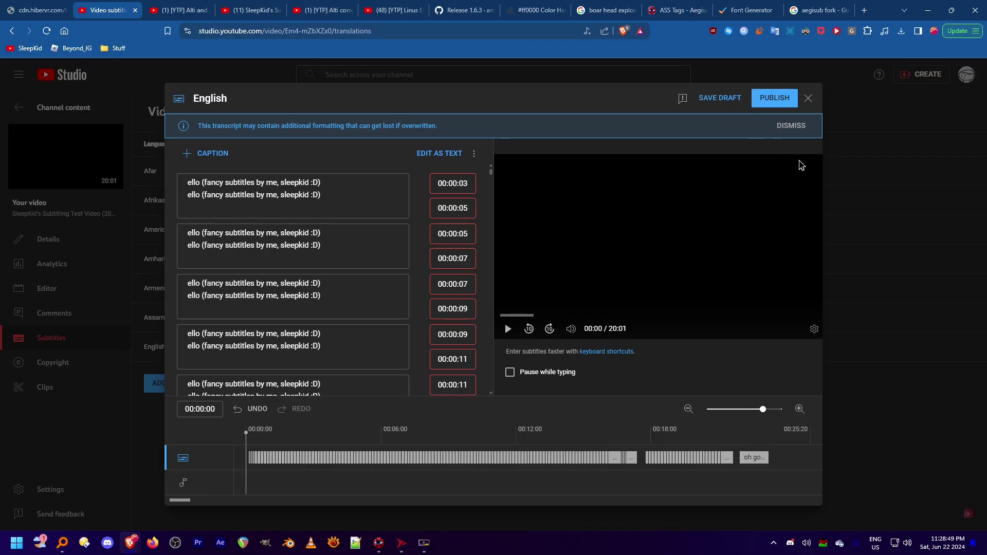
{"action": "left_click", "coordinate": [775, 105]}
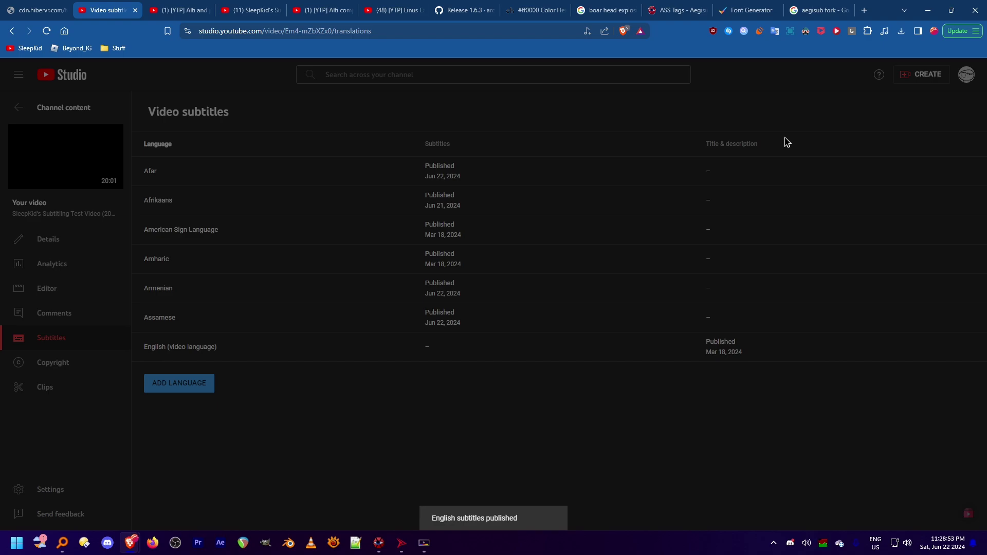
Switch to the video's YouTube watch page tab with Ctrl+Tab
{"action": "key", "text": "ctrl+Tab"}
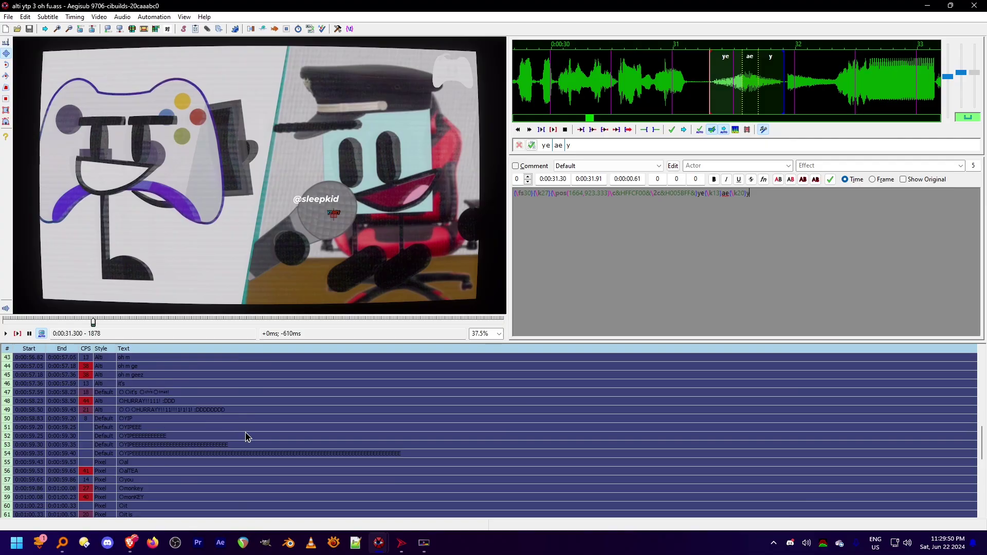
Preview several styled lines, including the it's line, then bring OBS Studio forward
{"action": "left_click", "coordinate": [424, 420]}
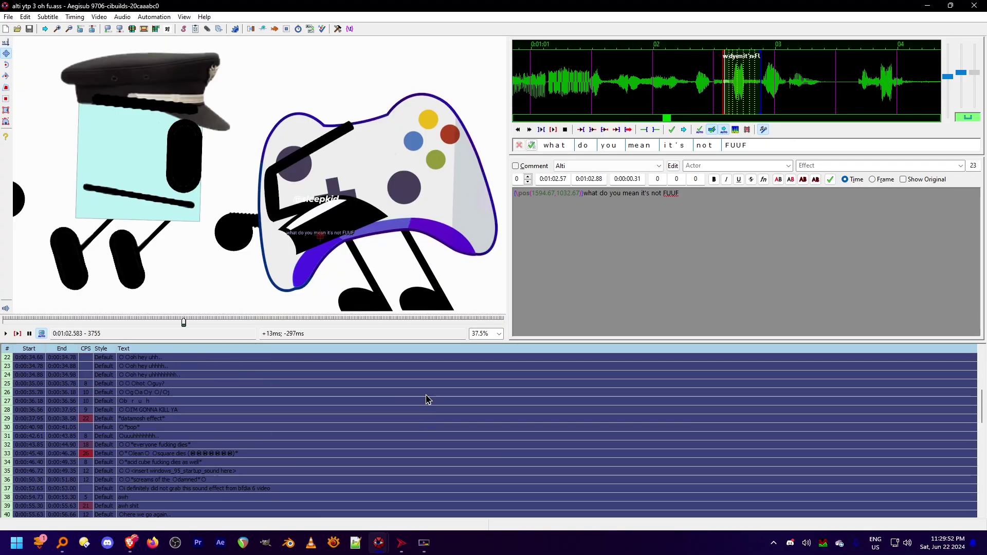
{"action": "scroll", "coordinate": [427, 399], "scroll_direction": "up", "scroll_amount": 4}
{"action": "left_click", "coordinate": [427, 392]}
{"action": "scroll", "coordinate": [514, 440], "scroll_direction": "down", "scroll_amount": 3}
{"action": "scroll", "coordinate": [523, 435], "scroll_direction": "down", "scroll_amount": 3}
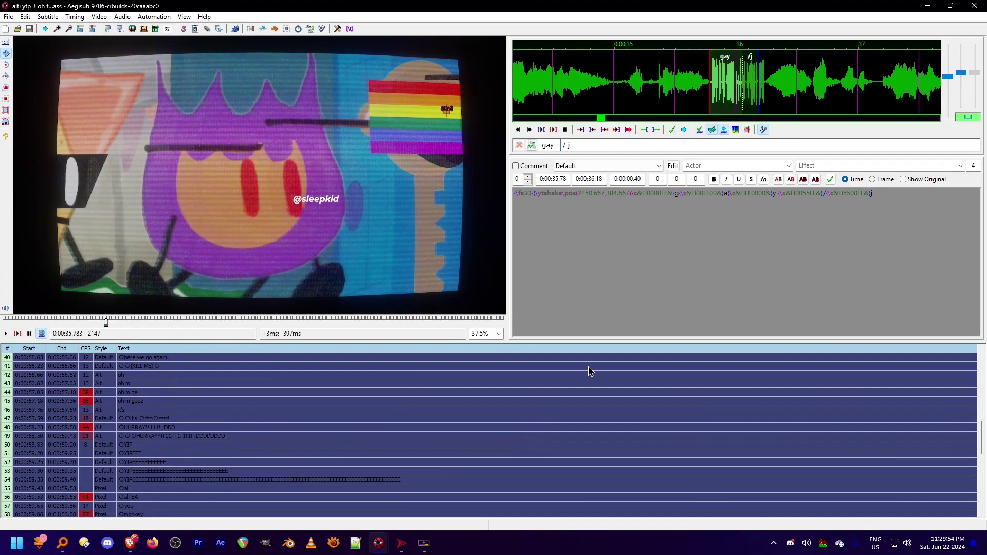
{"action": "left_click", "coordinate": [711, 410]}
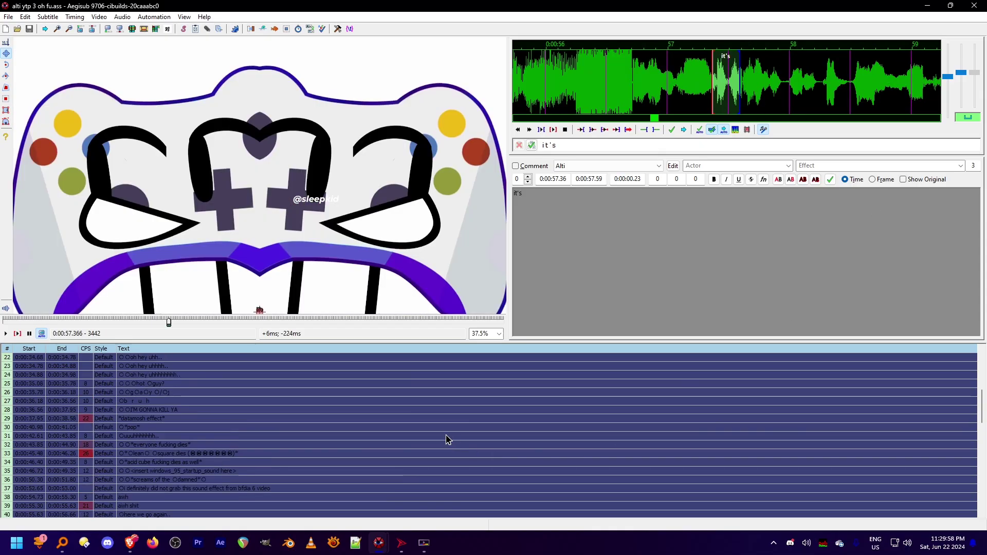
{"action": "scroll", "coordinate": [447, 439], "scroll_direction": "up", "scroll_amount": 13}
{"action": "left_click", "coordinate": [478, 391]}
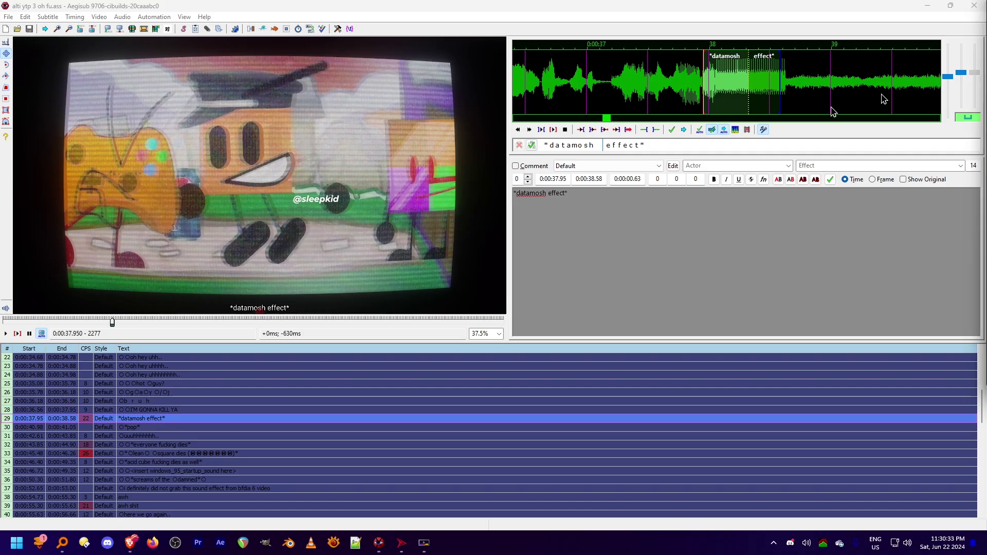
{"action": "key", "text": "alt+Tab"}
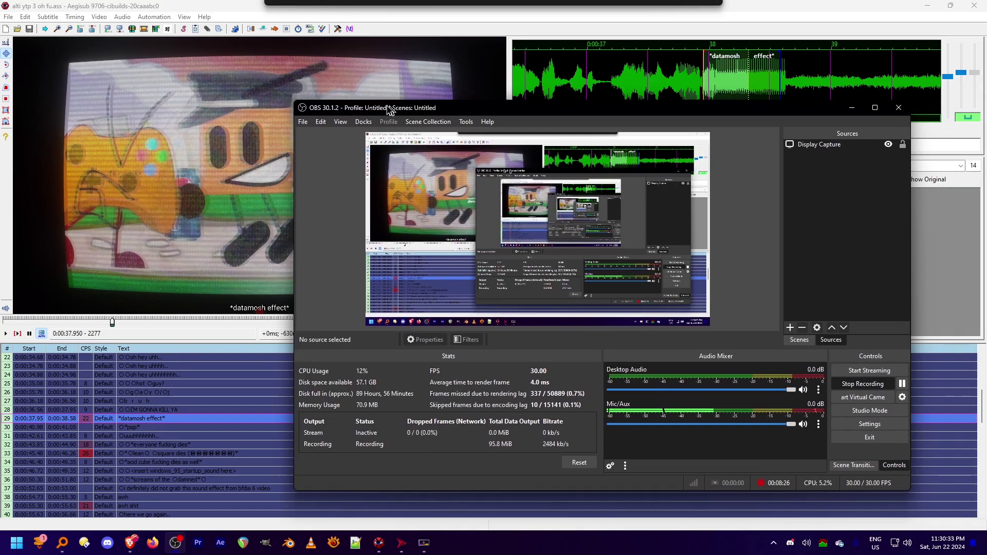